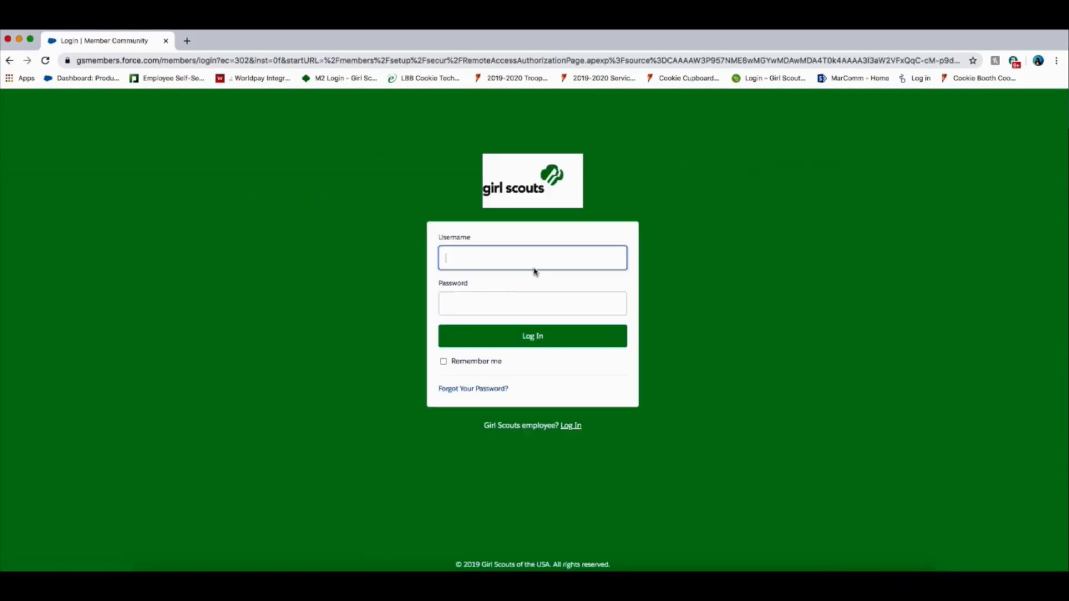
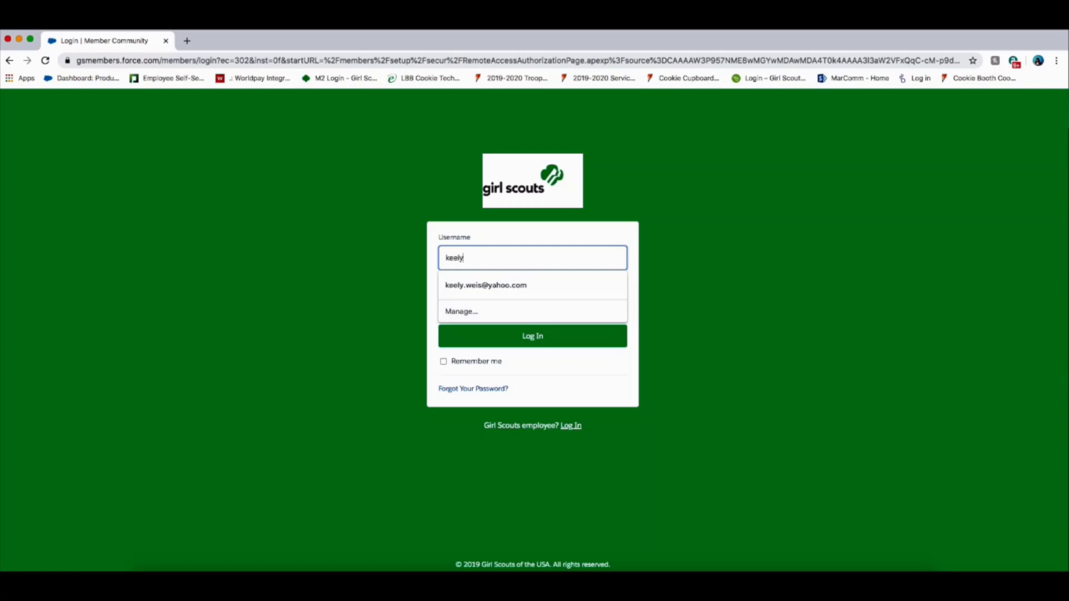
Sign in to Member Community with the saved member username and the account password.
{"action": "key", "text": "Down"}
{"action": "key", "text": "Return"}
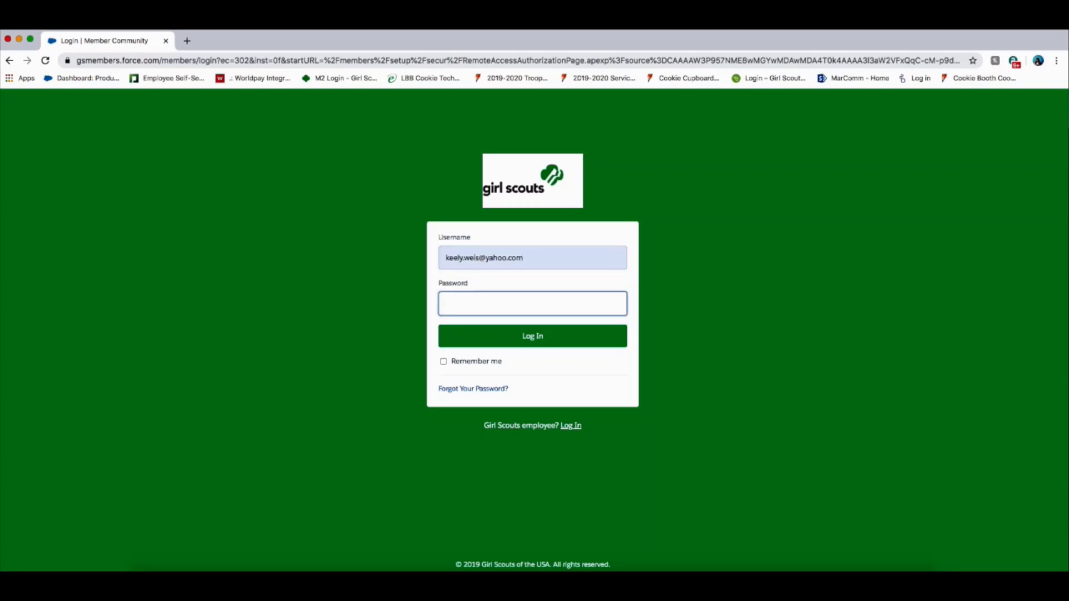
{"action": "type", "text": "••"}
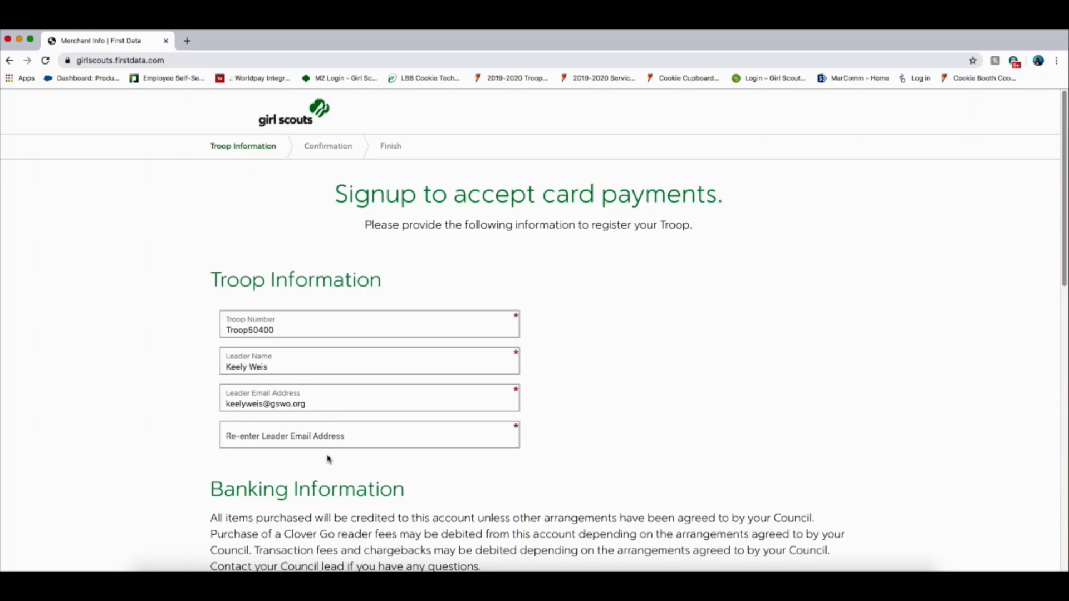
Re-enter the leader's e-mail address in the confirmation field.
{"action": "left_click", "coordinate": [327, 438]}
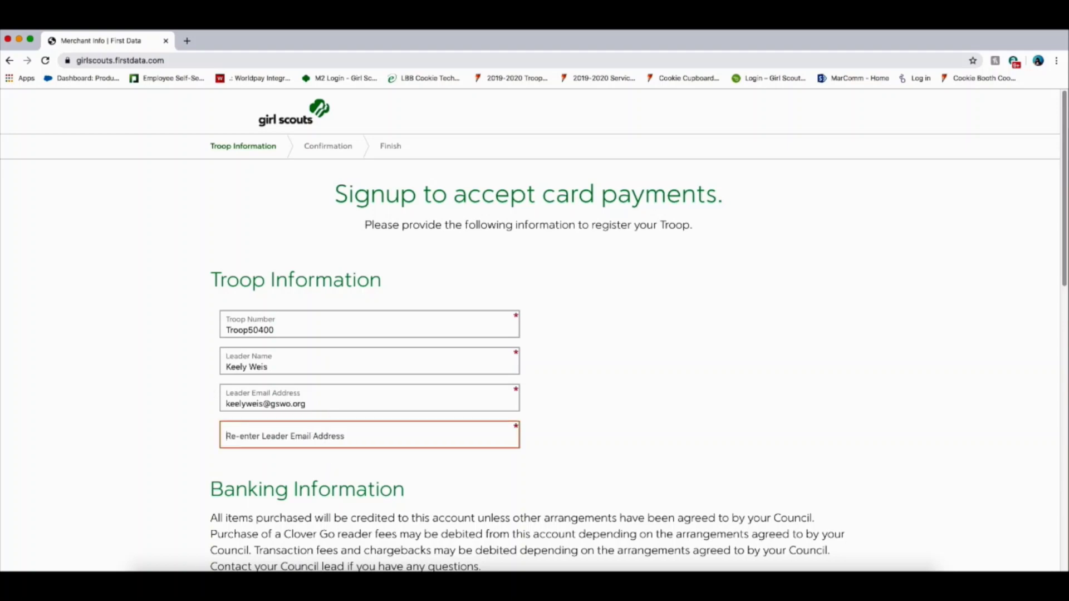
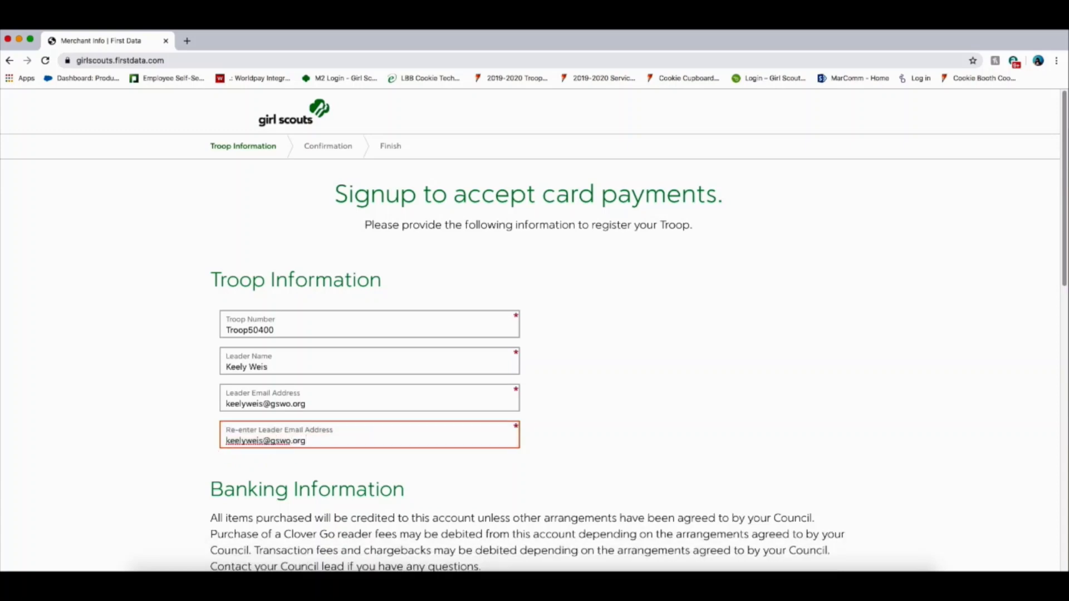
{"action": "left_click", "coordinate": [905, 346]}
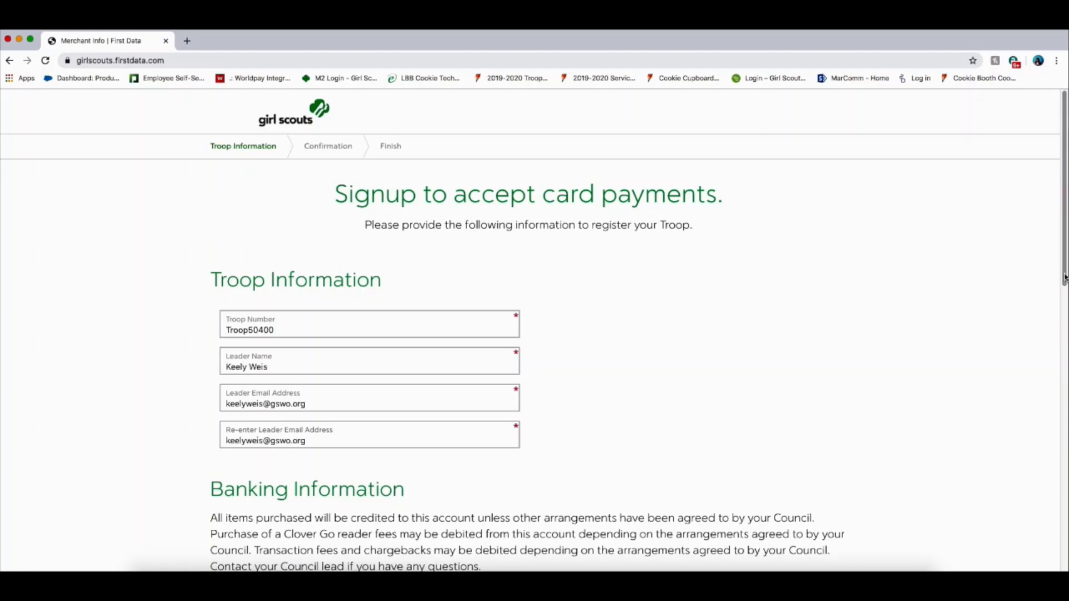
Fill in the ABA routing and checking details, add Clover Go App to the order, and continue.
{"action": "left_click_drag", "start_coordinate": [1064, 281], "coordinate": [1014, 369]}
{"action": "scroll", "coordinate": [1015, 369], "scroll_direction": "down", "scroll_amount": 3}
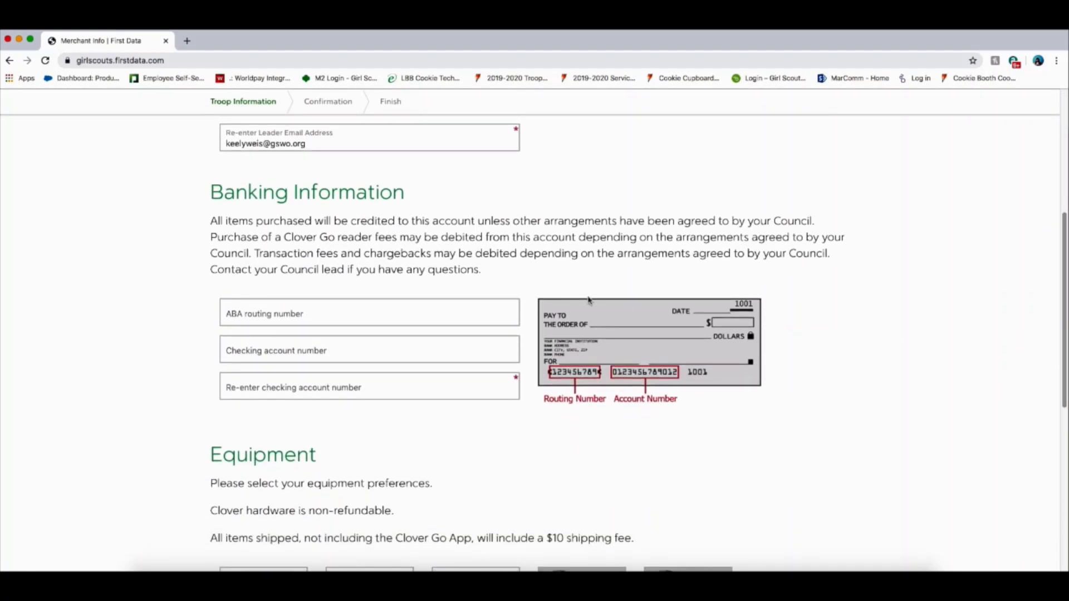
{"action": "left_click", "coordinate": [496, 317]}
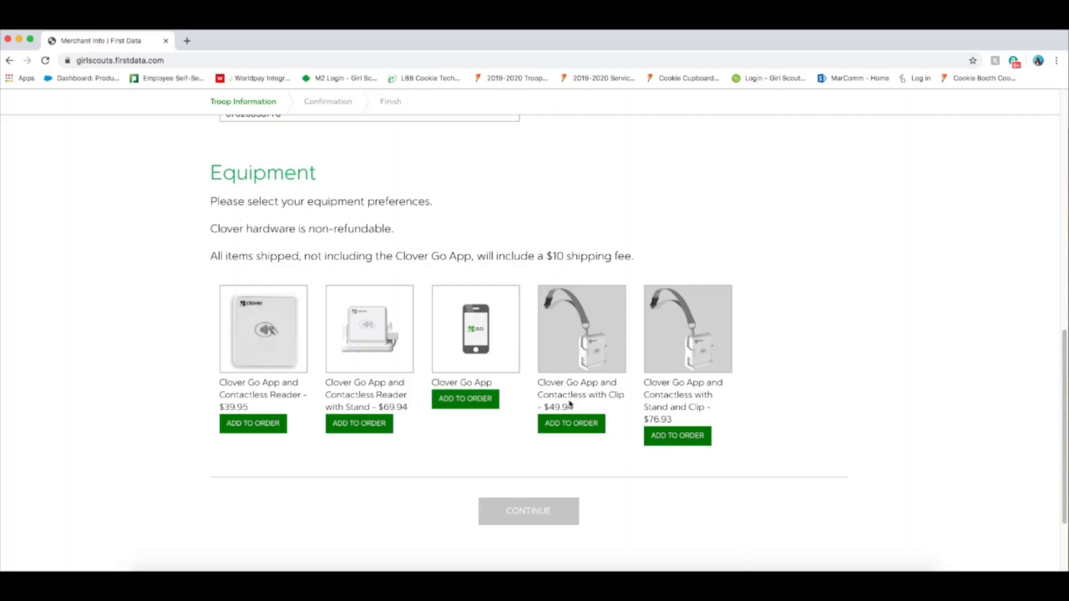
{"action": "left_click", "coordinate": [484, 405]}
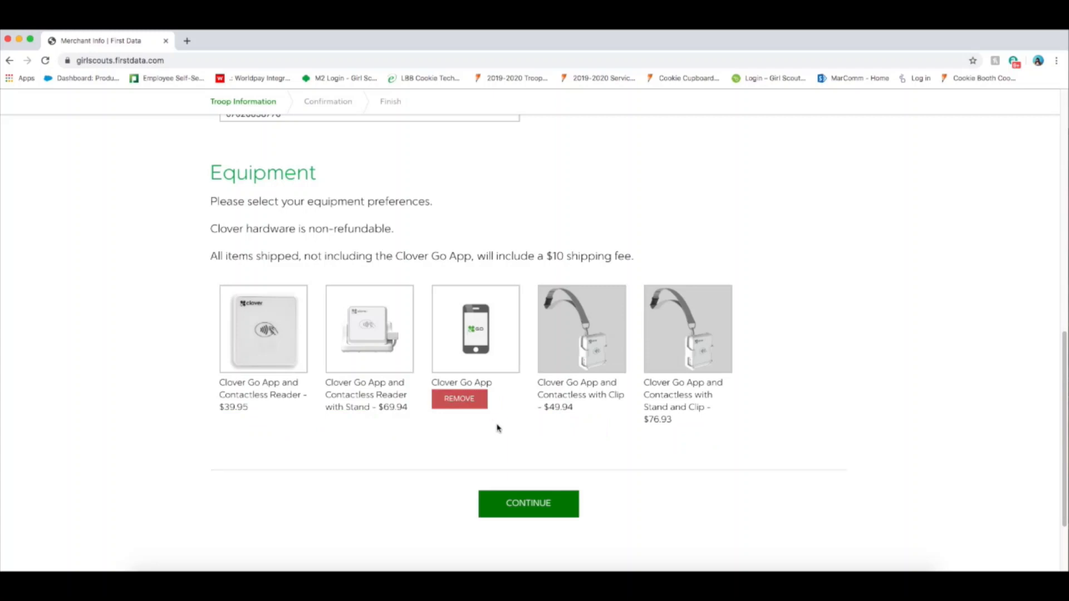
{"action": "left_click", "coordinate": [541, 517]}
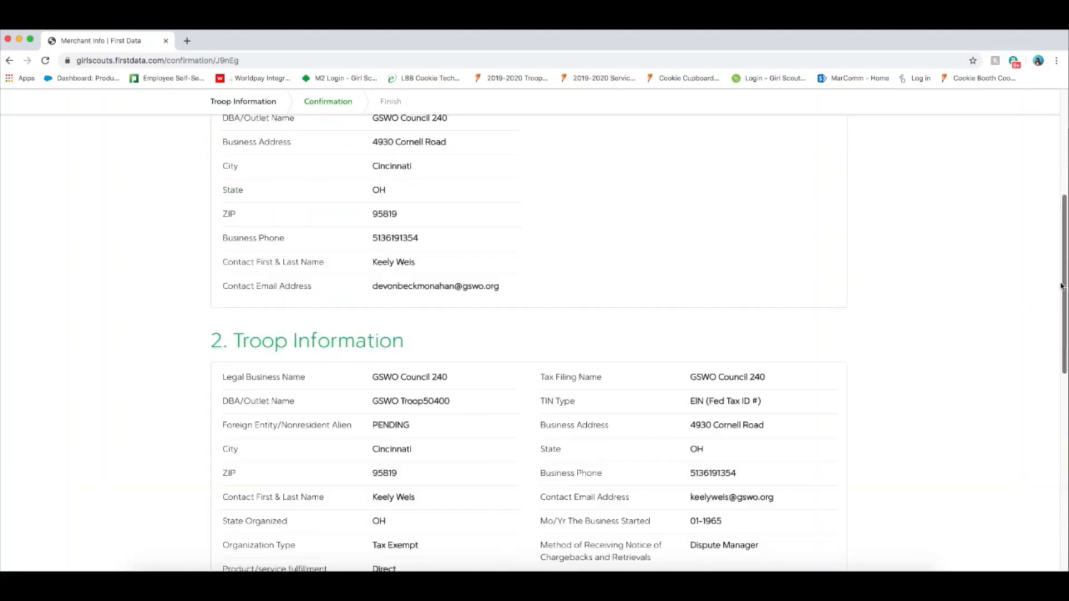
Review the council and troop details on the Confirmation page, accept the agreement and submit.
{"action": "left_click_drag", "start_coordinate": [1061, 295], "coordinate": [1065, 192]}
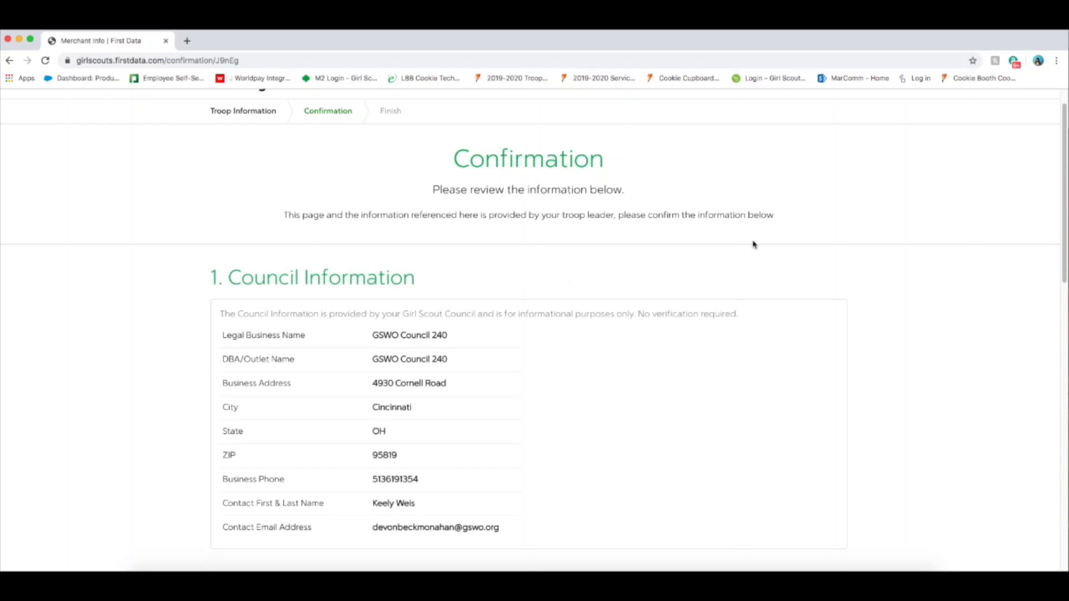
{"action": "left_click_drag", "start_coordinate": [1061, 196], "coordinate": [1036, 241]}
{"action": "scroll", "coordinate": [1034, 243], "scroll_direction": "down", "scroll_amount": 1}
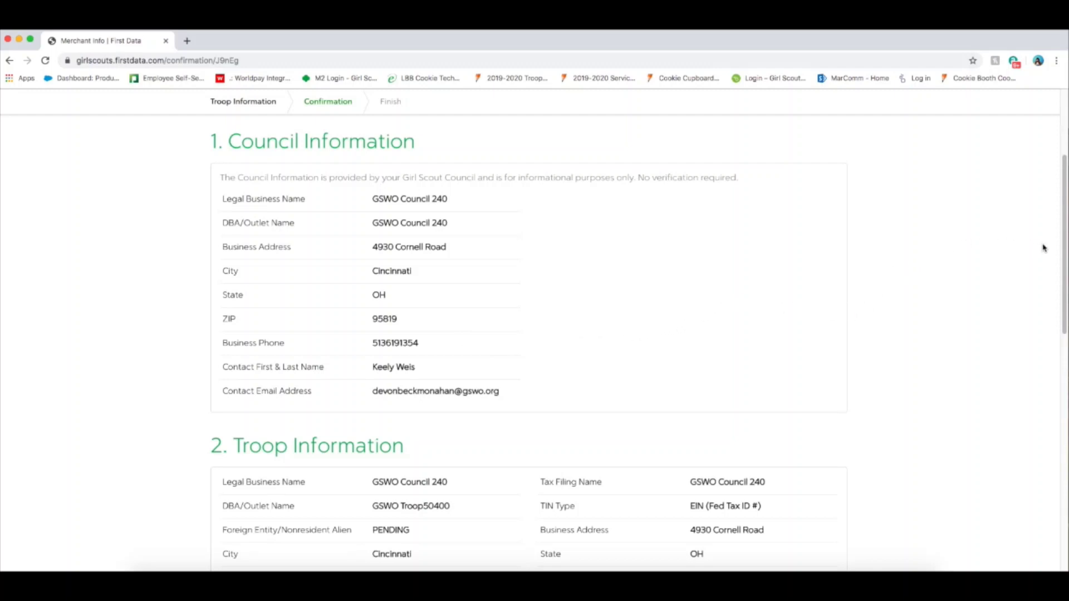
{"action": "left_click_drag", "start_coordinate": [1064, 255], "coordinate": [1005, 451]}
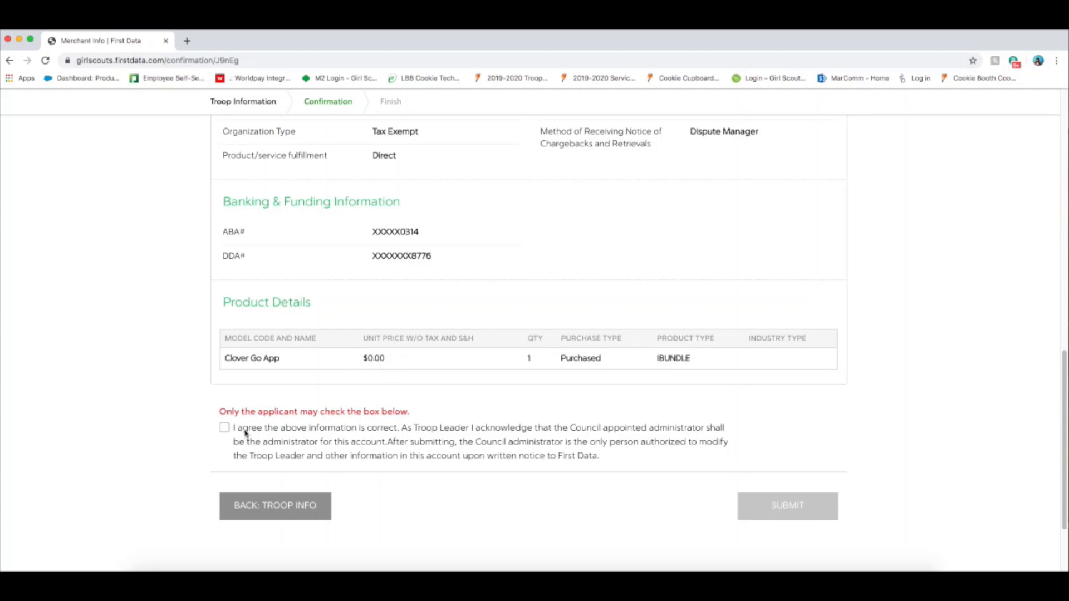
{"action": "left_click", "coordinate": [225, 428]}
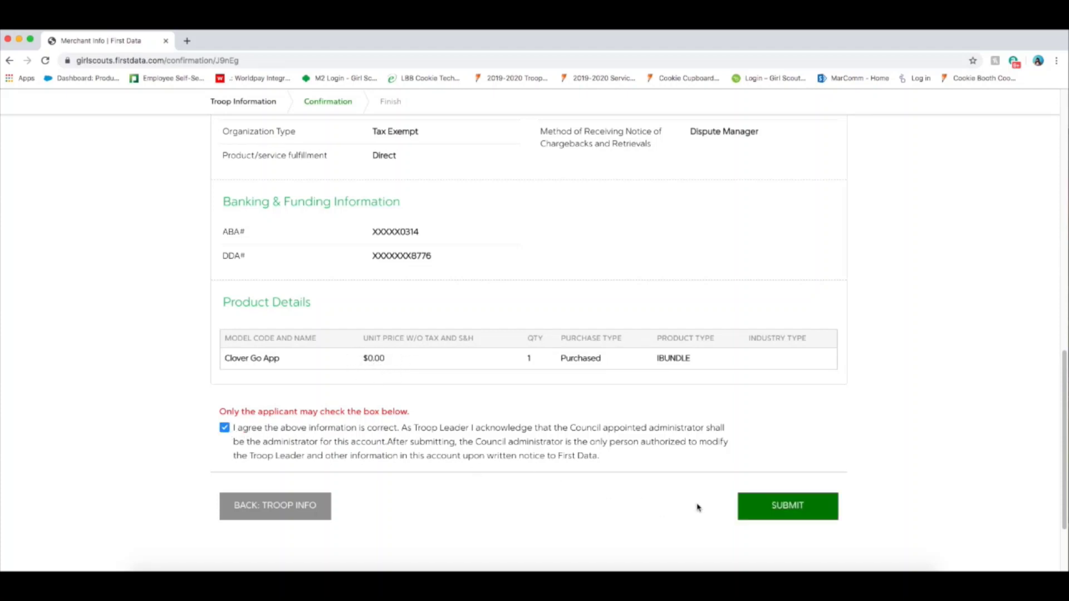
{"action": "left_click", "coordinate": [777, 498]}
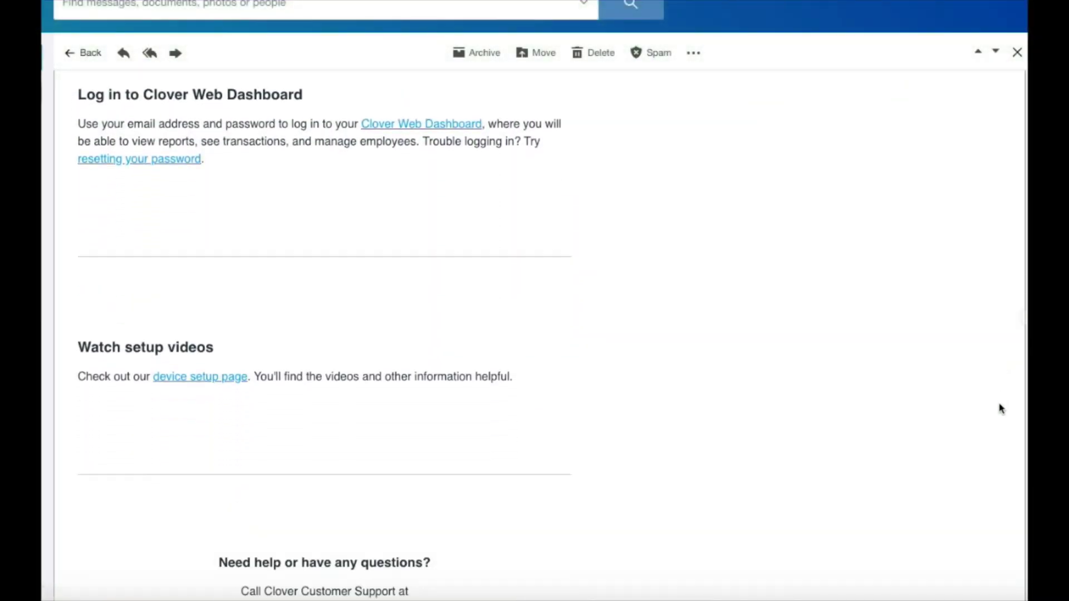
{"action": "scroll", "coordinate": [1002, 409], "scroll_direction": "down", "scroll_amount": 3}
Scroll through the 'FW: Welcome - Clover setup information' email to read the setup instructions.
{"action": "scroll", "coordinate": [991, 458], "scroll_direction": "up", "scroll_amount": 8}
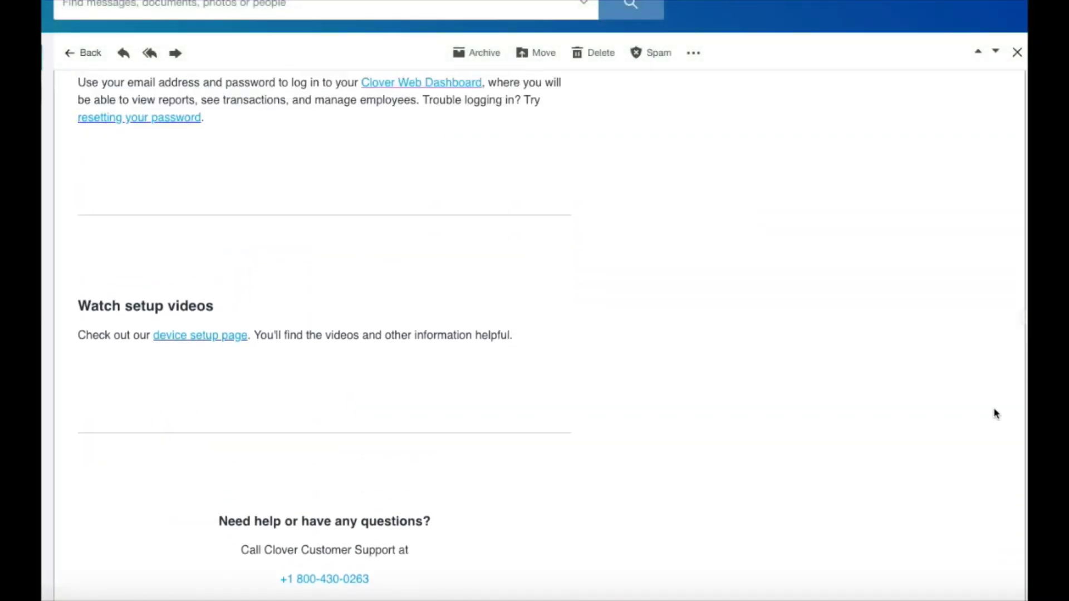
{"action": "scroll", "coordinate": [1008, 315], "scroll_direction": "up", "scroll_amount": 2}
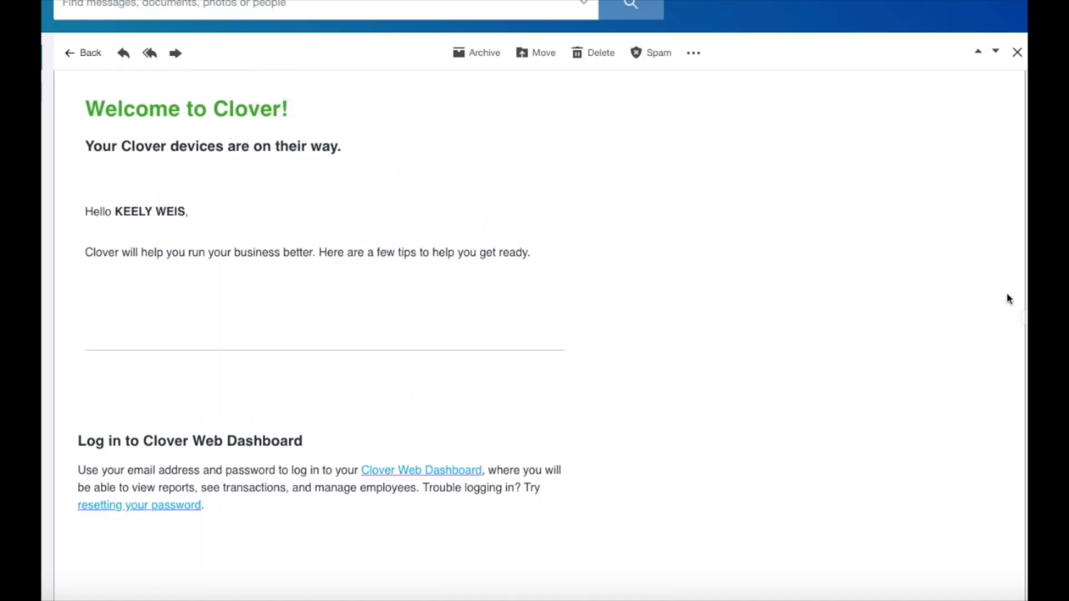
{"action": "scroll", "coordinate": [1007, 293], "scroll_direction": "up", "scroll_amount": 1}
{"action": "scroll", "coordinate": [1007, 286], "scroll_direction": "up", "scroll_amount": 1}
{"action": "scroll", "coordinate": [1006, 294], "scroll_direction": "down", "scroll_amount": 4}
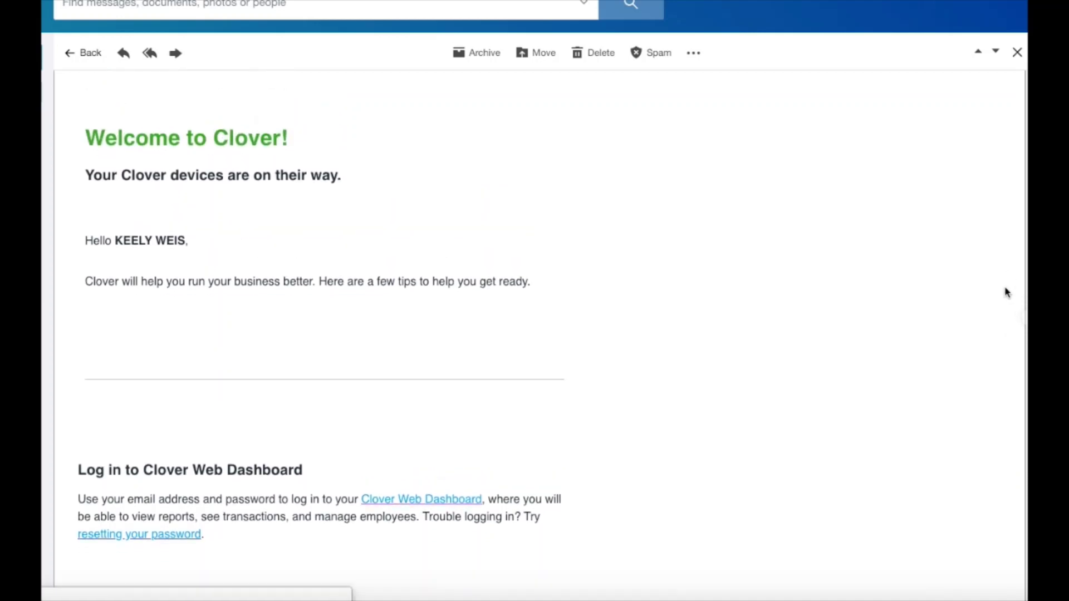
{"action": "scroll", "coordinate": [991, 325], "scroll_direction": "up", "scroll_amount": 2}
{"action": "scroll", "coordinate": [996, 312], "scroll_direction": "down", "scroll_amount": 1}
{"action": "scroll", "coordinate": [993, 317], "scroll_direction": "up", "scroll_amount": 10}
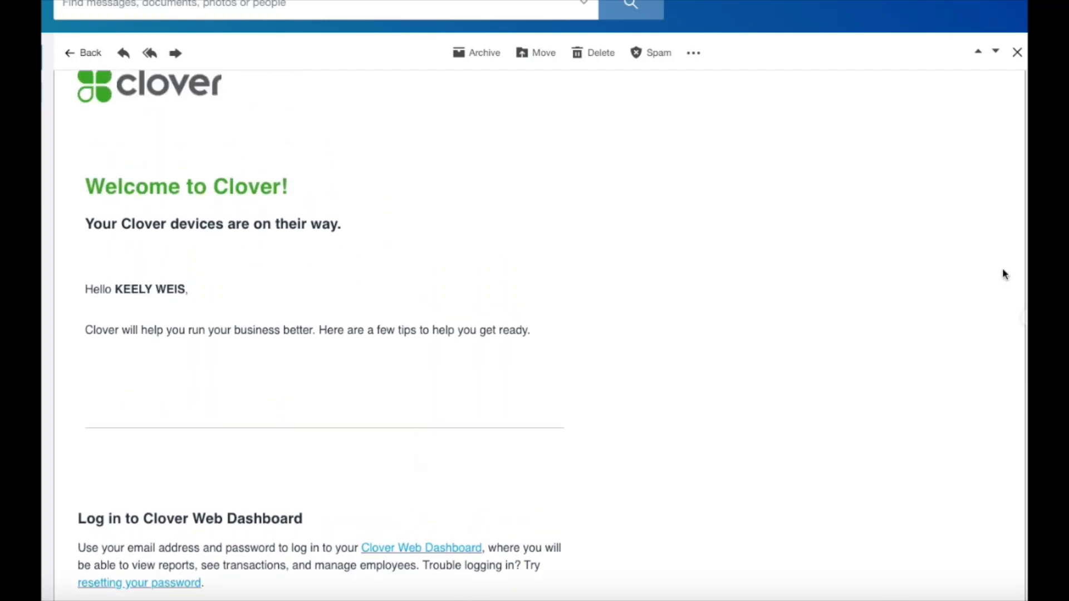
{"action": "scroll", "coordinate": [1001, 201], "scroll_direction": "up", "scroll_amount": 2}
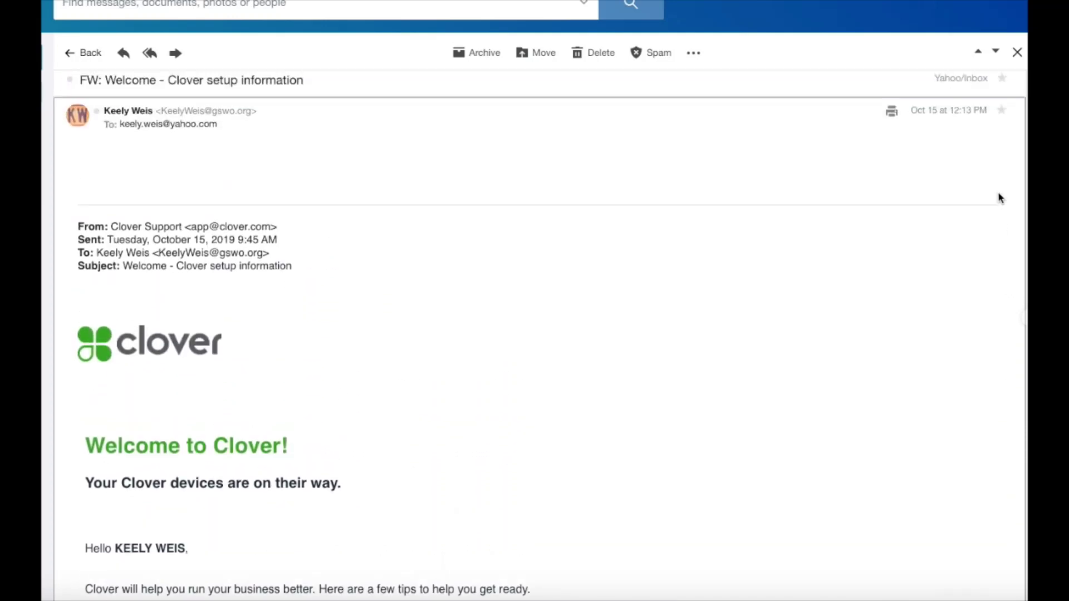
{"action": "scroll", "coordinate": [985, 229], "scroll_direction": "down", "scroll_amount": 5}
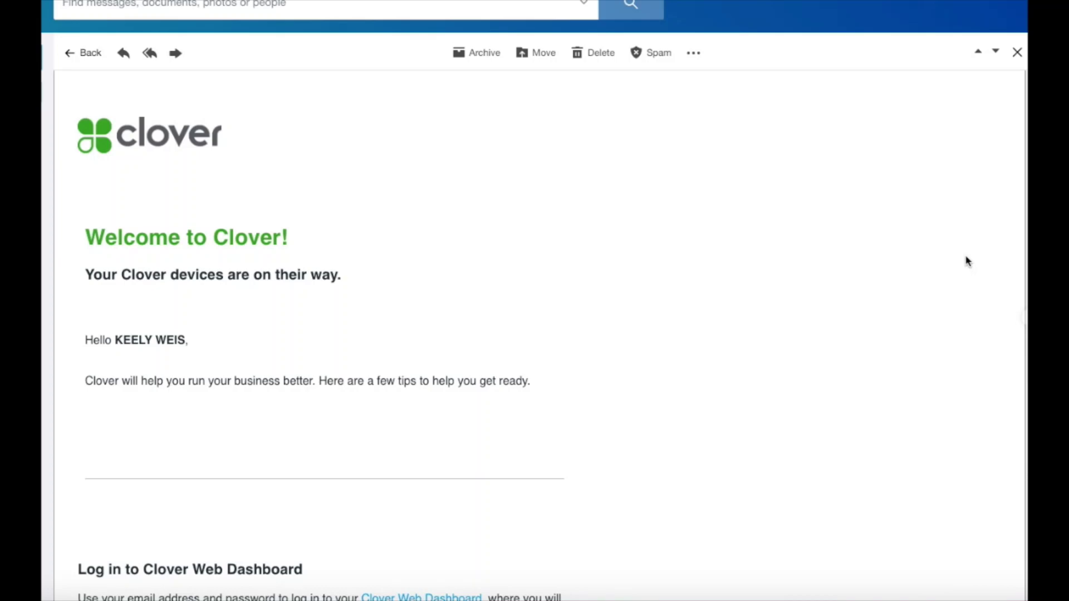
{"action": "scroll", "coordinate": [968, 262], "scroll_direction": "down", "scroll_amount": 12}
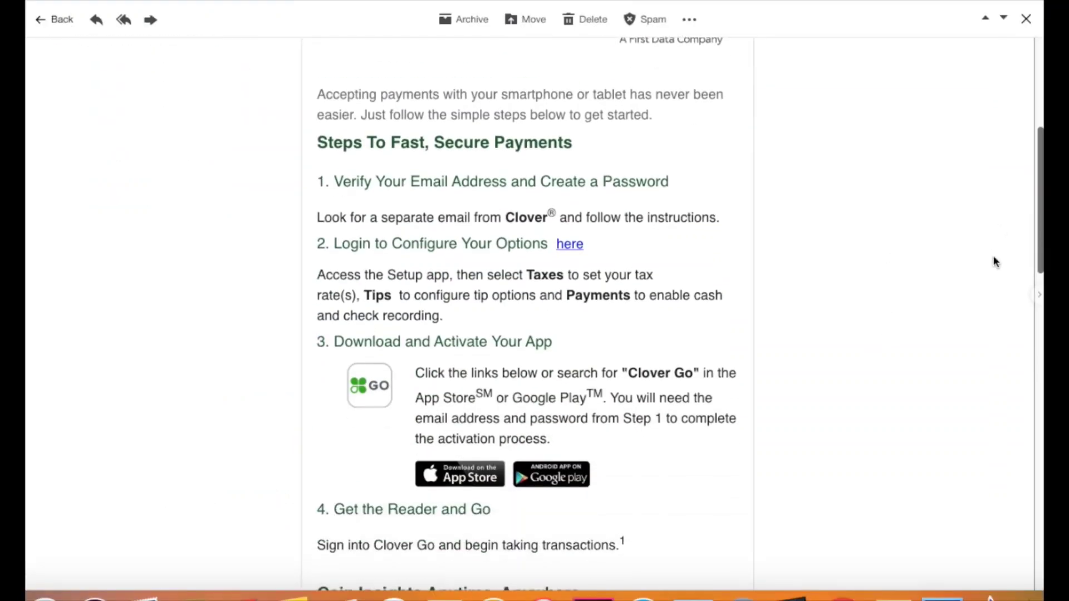
{"action": "scroll", "coordinate": [994, 259], "scroll_direction": "down", "scroll_amount": 2}
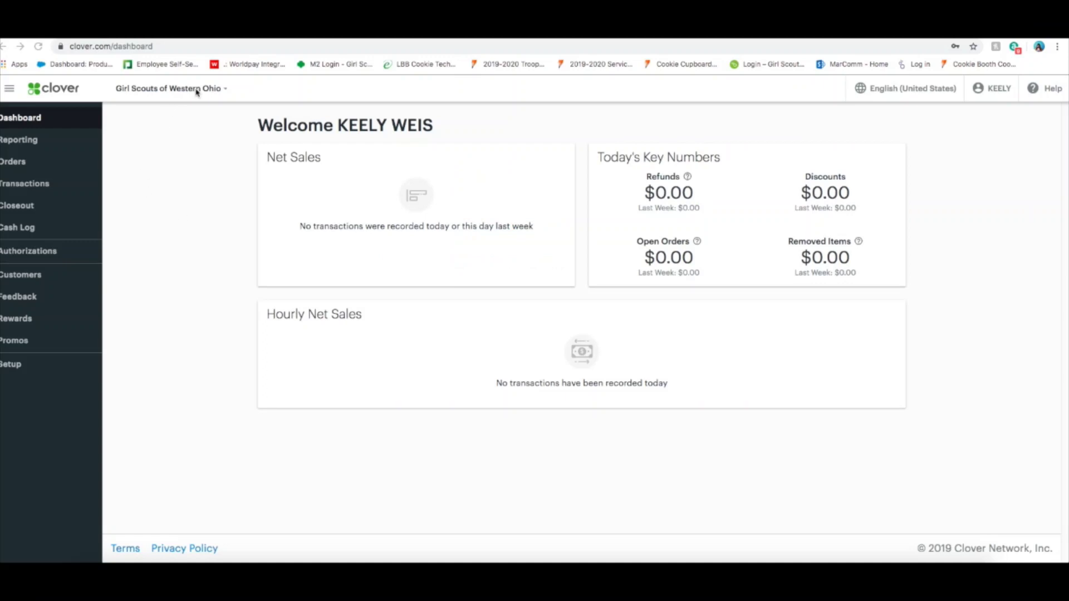
Switch to the GSWO TROOP50400 business and go to its Setup pages.
{"action": "left_click", "coordinate": [209, 91]}
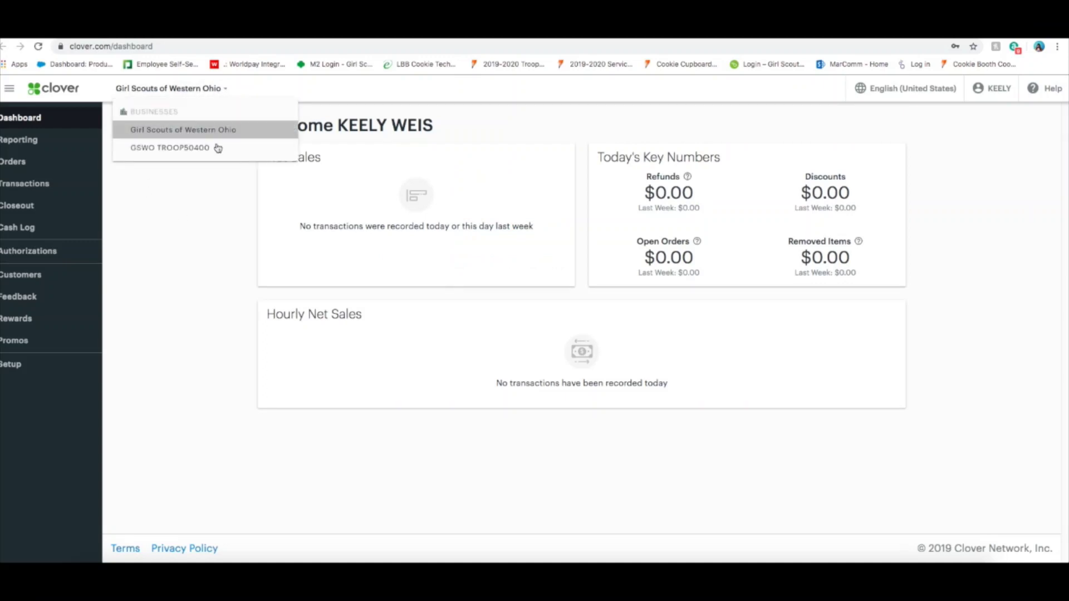
{"action": "left_click", "coordinate": [201, 155]}
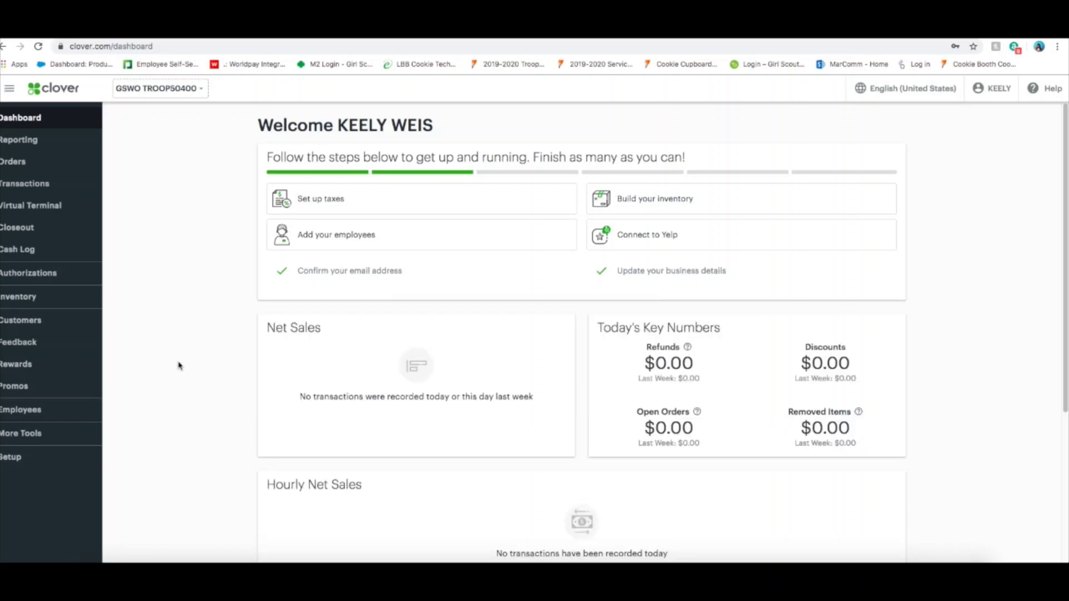
{"action": "left_click", "coordinate": [48, 462]}
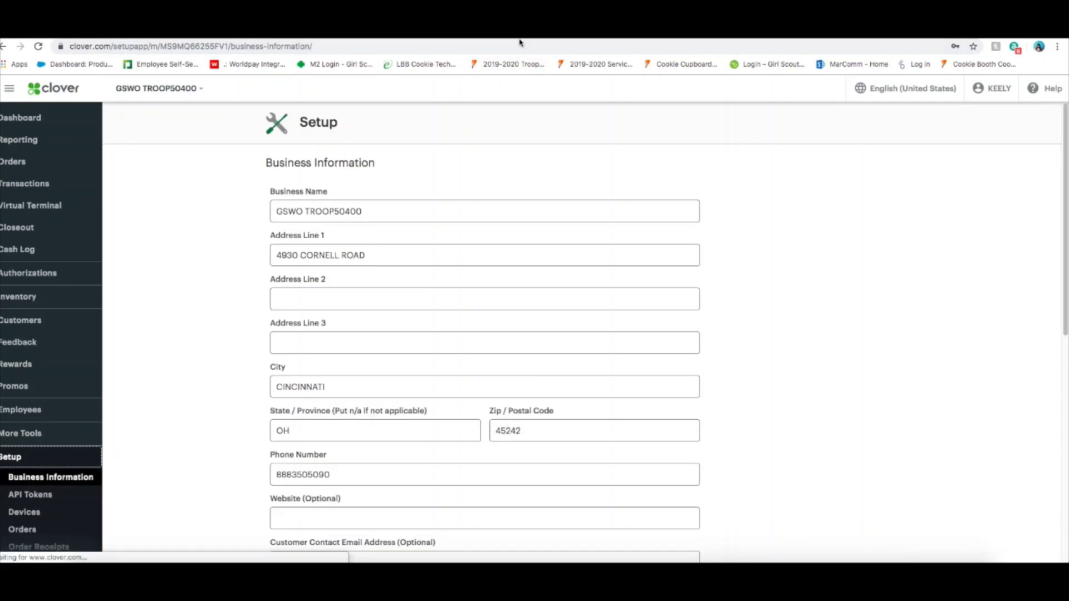
Check GSWO TROOP50400's name, address, phone, timezone, hours and logo sections without editing anything.
{"action": "left_click", "coordinate": [67, 479]}
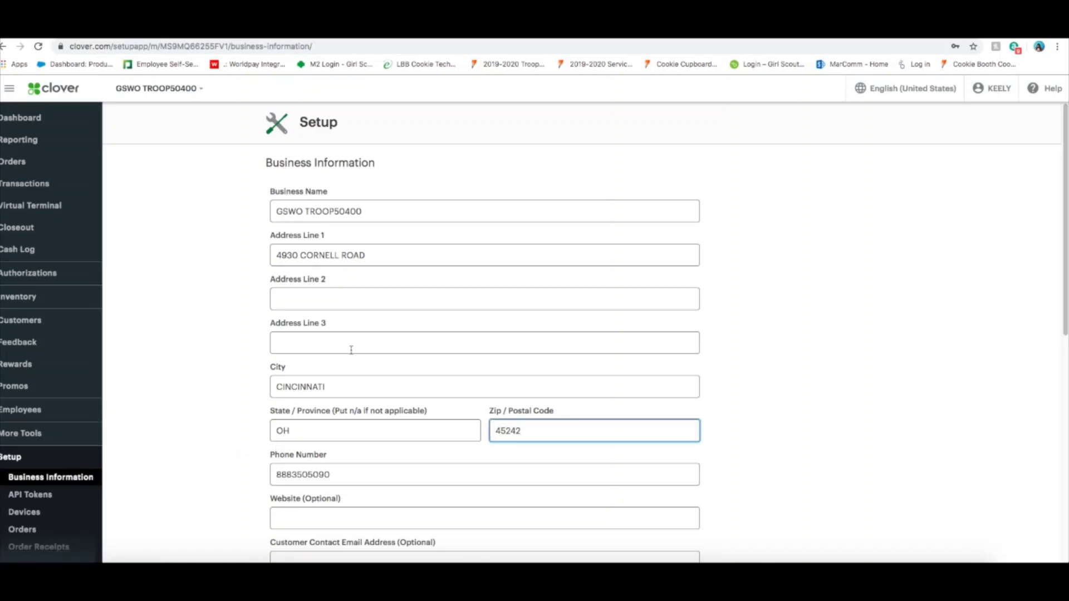
{"action": "left_click", "coordinate": [1056, 236]}
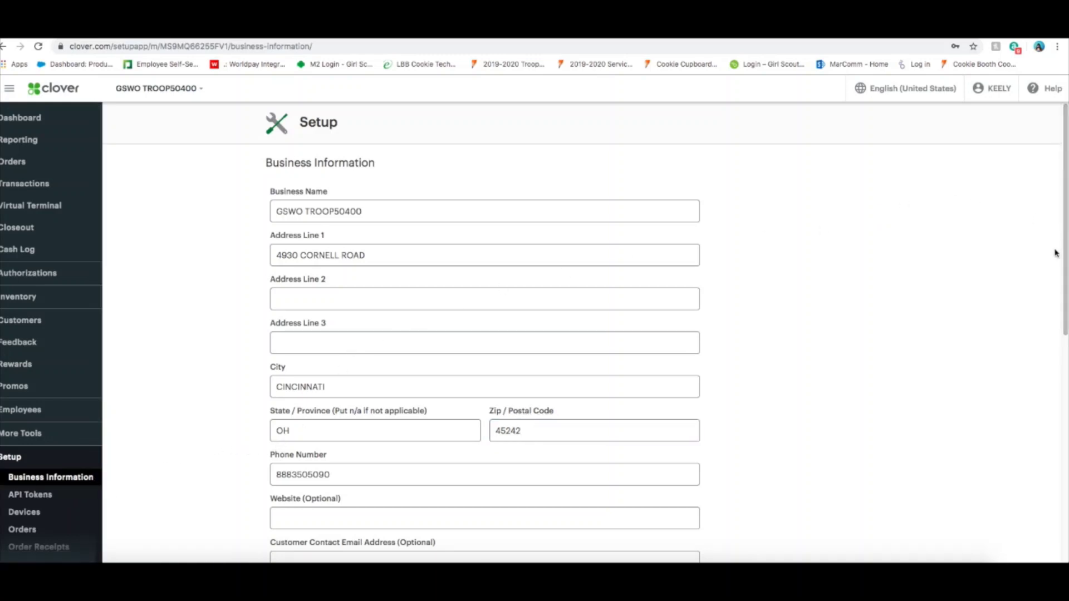
{"action": "left_click_drag", "start_coordinate": [1061, 236], "coordinate": [1003, 249]}
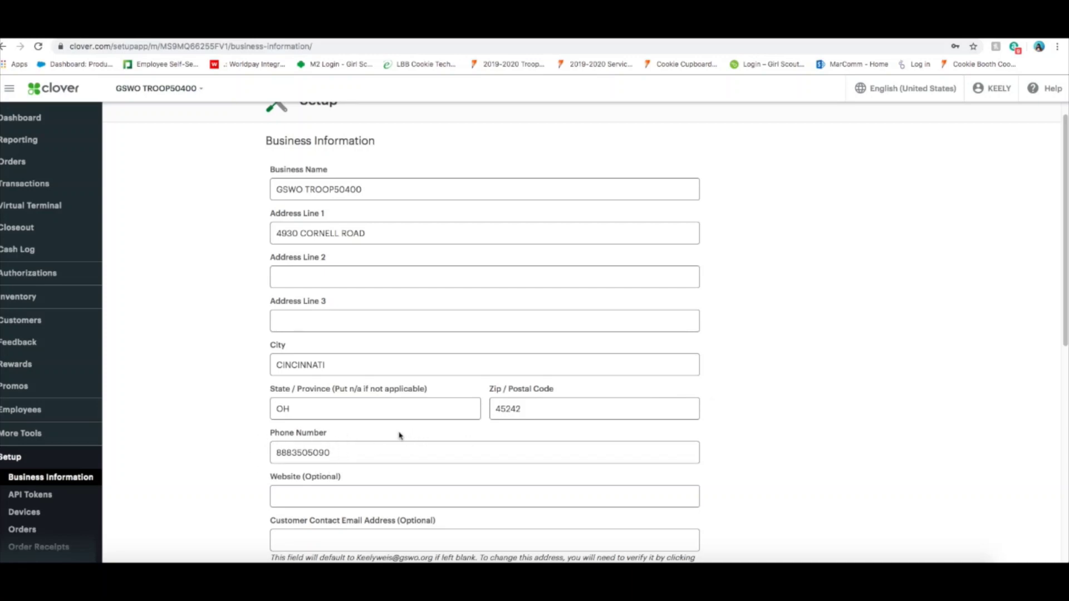
{"action": "scroll", "coordinate": [983, 487], "scroll_direction": "down", "scroll_amount": 7}
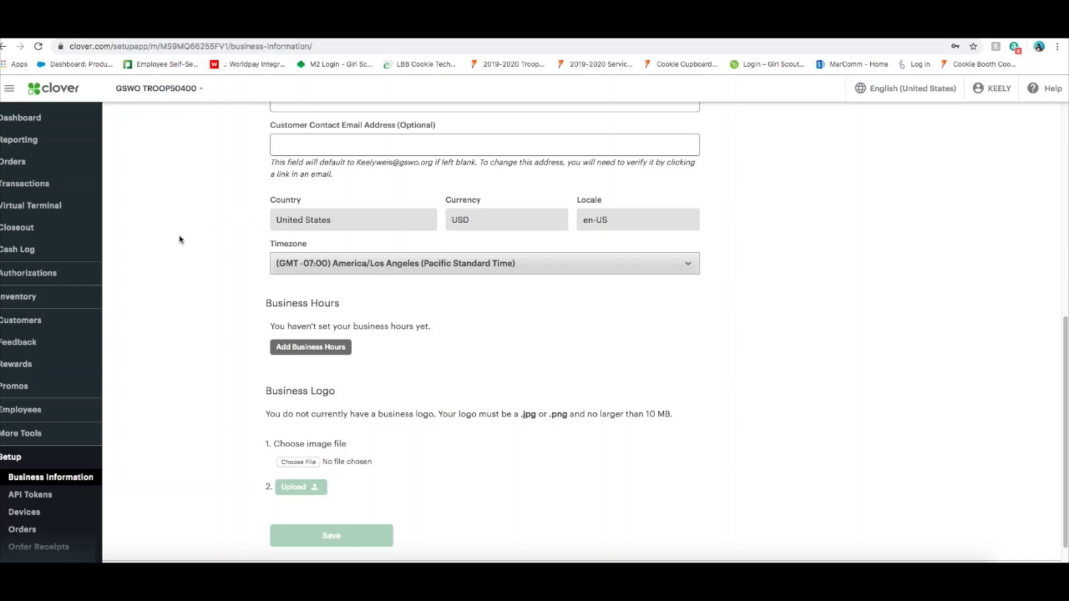
{"action": "scroll", "coordinate": [115, 291], "scroll_direction": "up", "scroll_amount": 10}
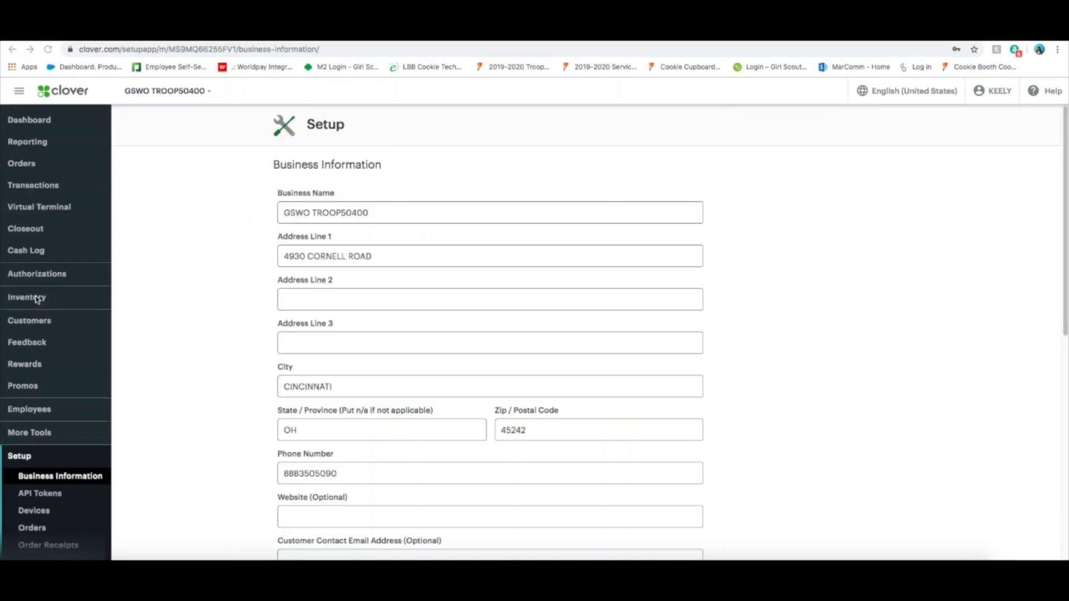
Create a new inventory item named Thin Mint with price $5.00 and save it.
{"action": "left_click", "coordinate": [35, 300]}
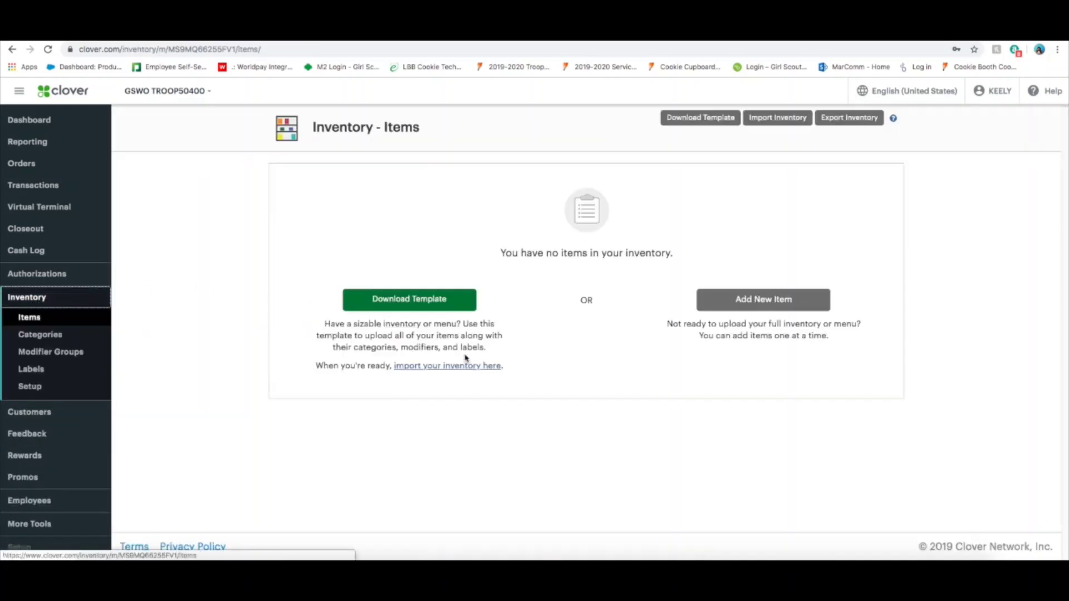
{"action": "left_click", "coordinate": [754, 307]}
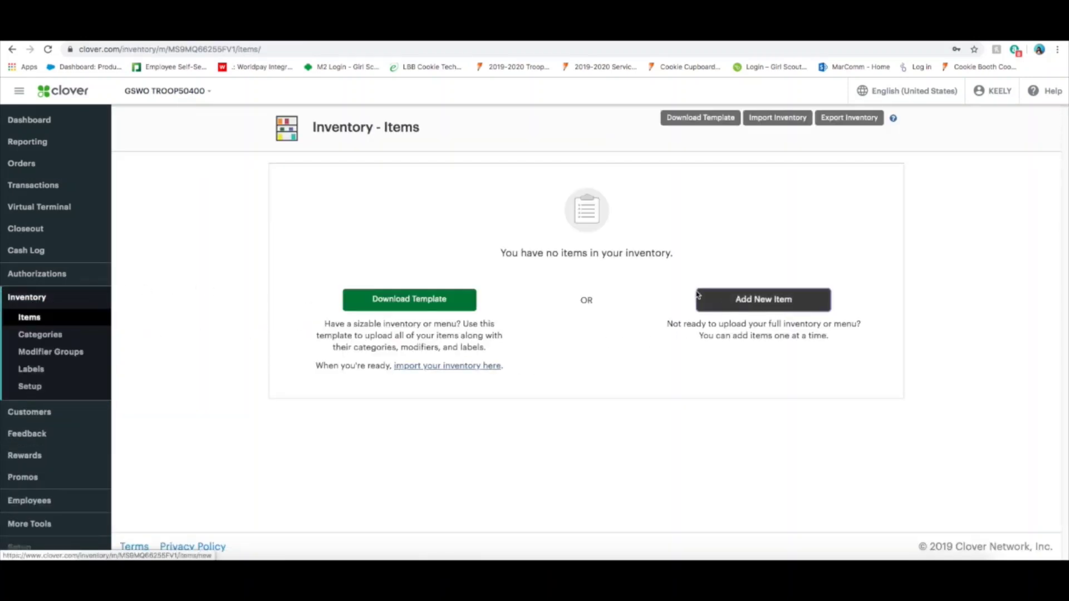
{"action": "left_click", "coordinate": [399, 181]}
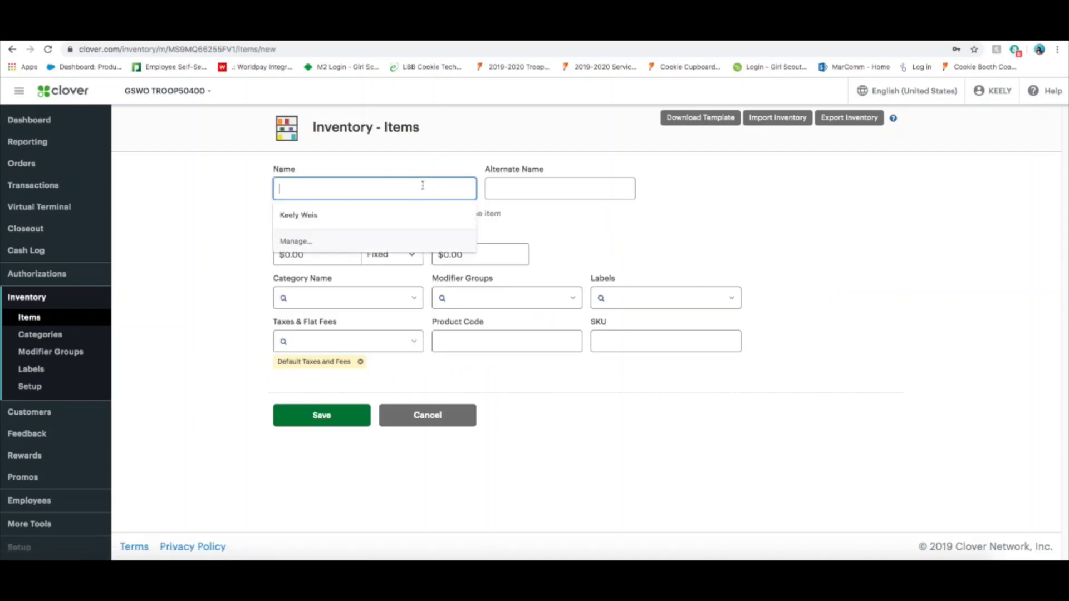
{"action": "type", "text": "Thin Mint"}
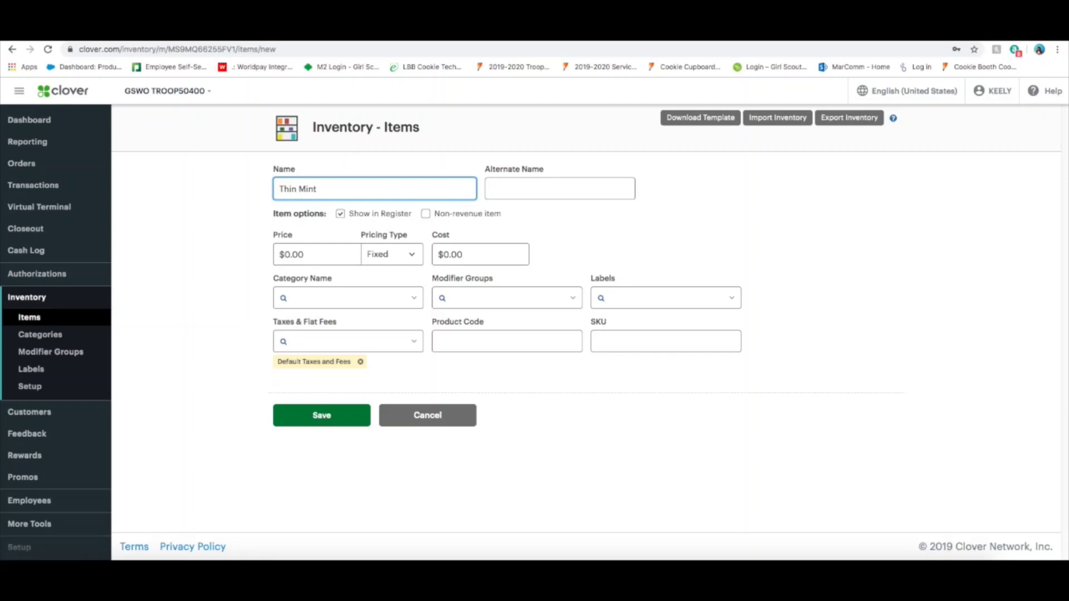
{"action": "left_click", "coordinate": [290, 254]}
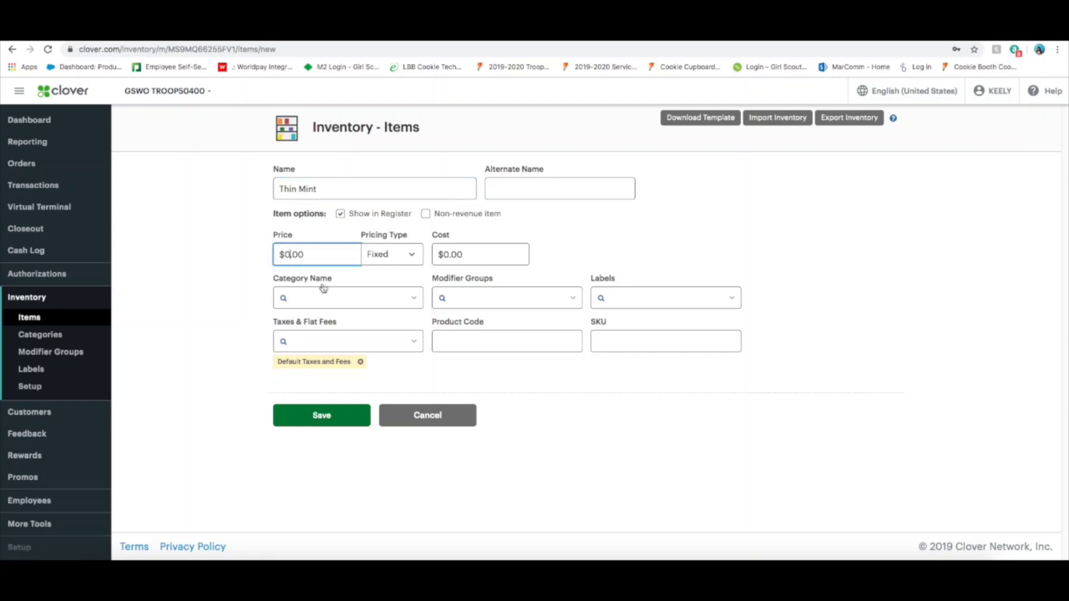
{"action": "key", "text": "BackSpace"}
{"action": "type", "text": "5"}
{"action": "left_click", "coordinate": [366, 415]}
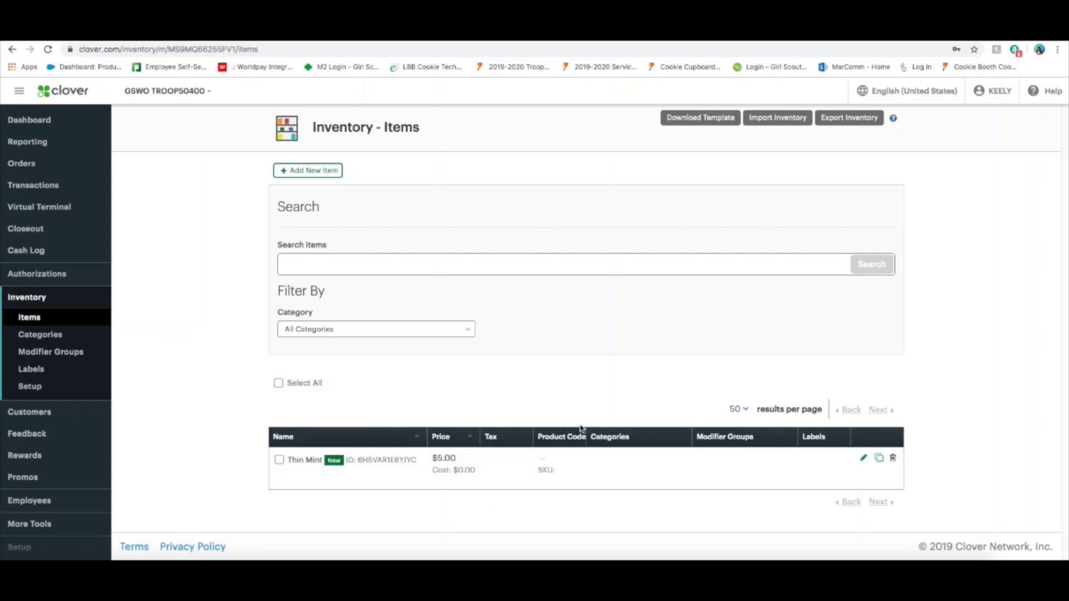
{"action": "left_click", "coordinate": [304, 173]}
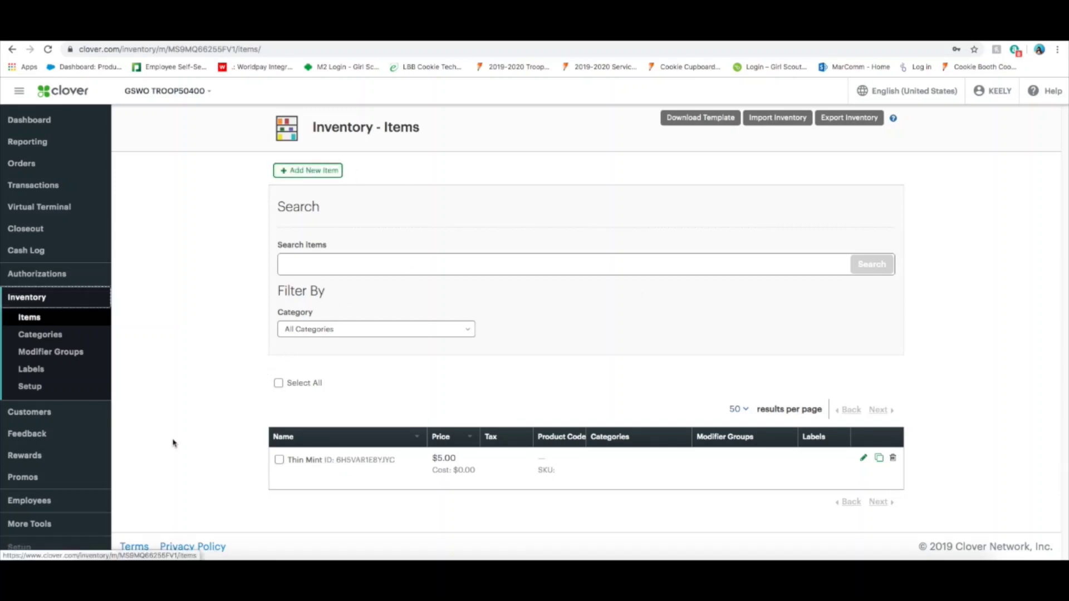
Start a new employee and enter the girl's full name, keeping the auto-filled nickname.
{"action": "left_click", "coordinate": [33, 500]}
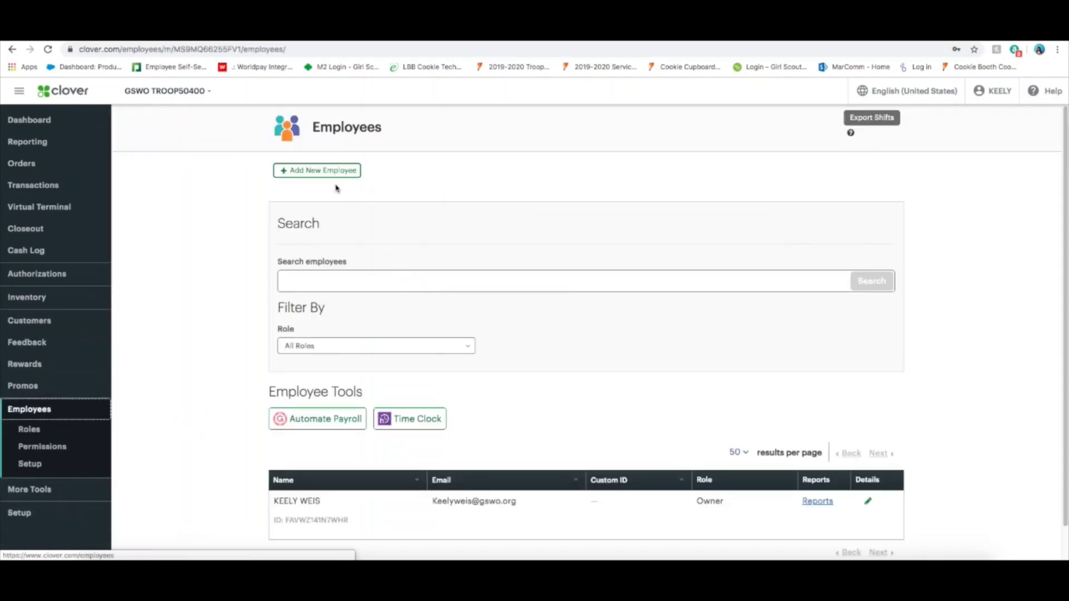
{"action": "left_click", "coordinate": [331, 176]}
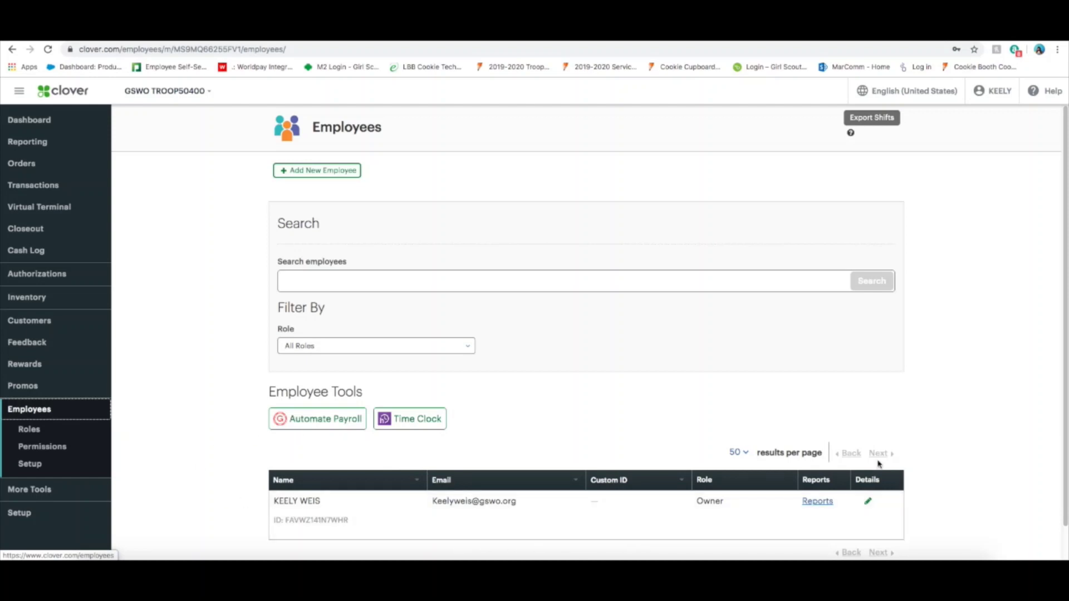
{"action": "left_click", "coordinate": [348, 176]}
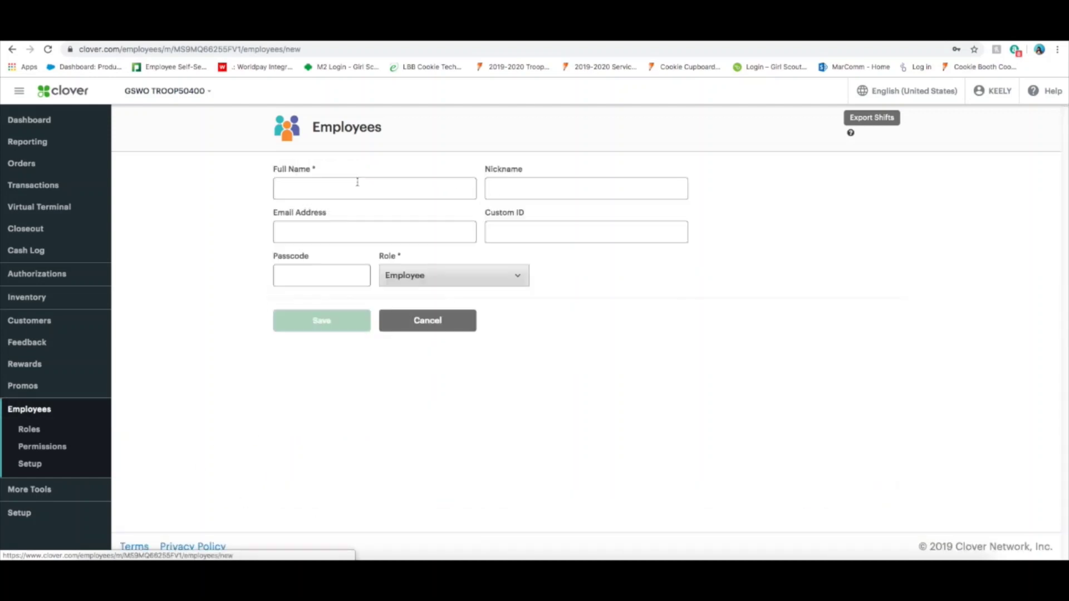
{"action": "left_click", "coordinate": [380, 186]}
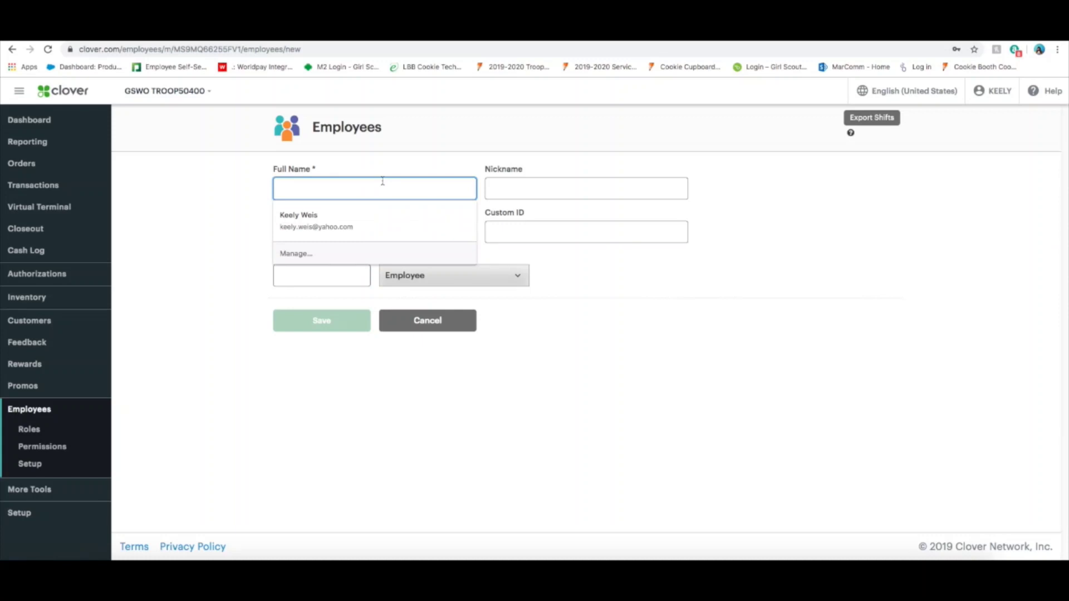
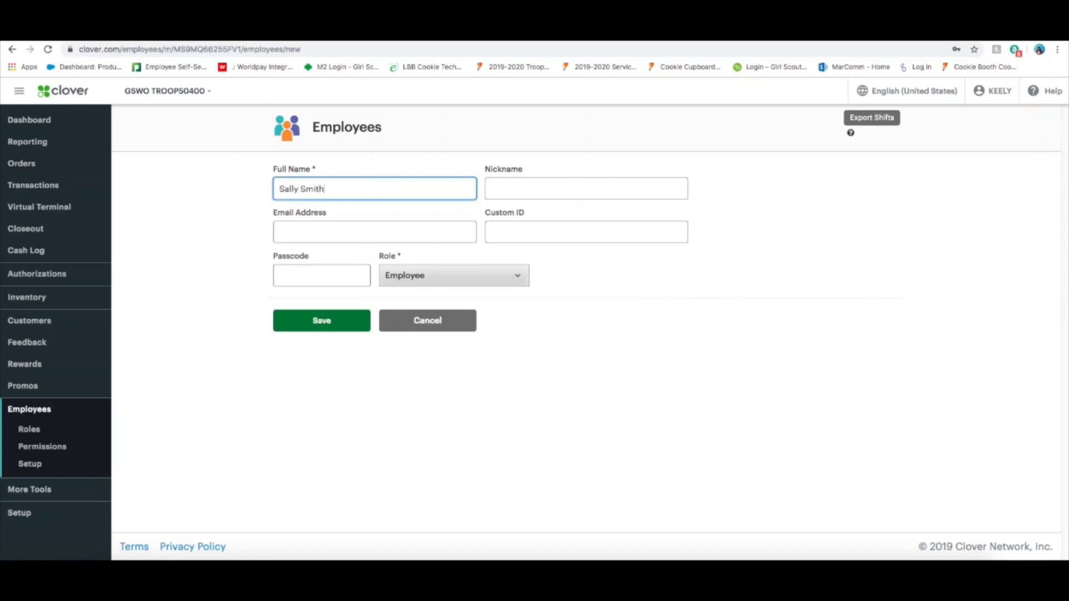
{"action": "key", "text": "Tab"}
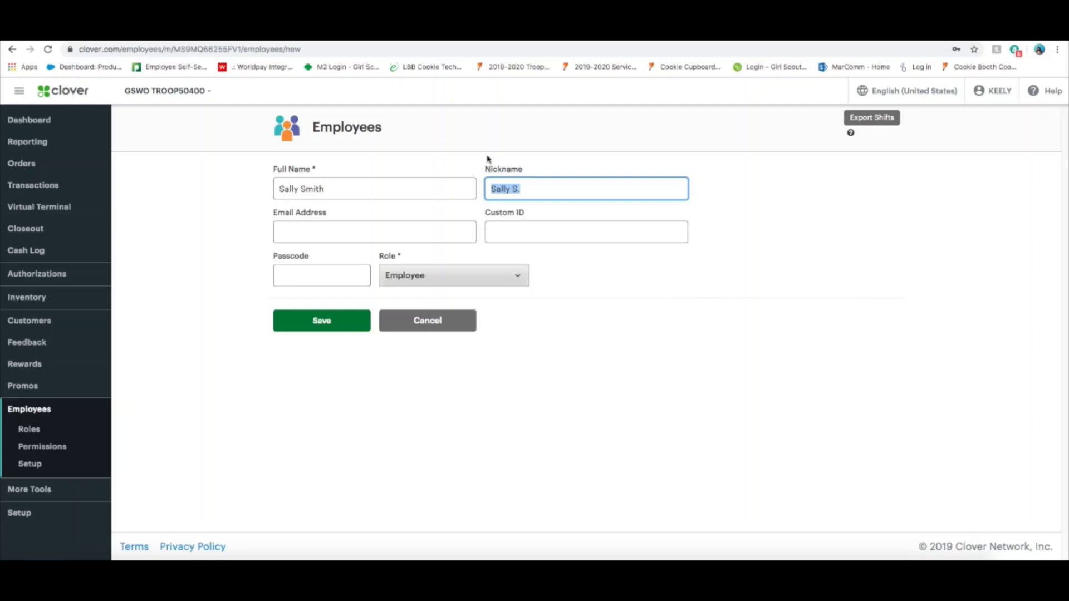
Enter the parent's e-mail address and set the employee's role to Manager.
{"action": "left_click", "coordinate": [358, 238]}
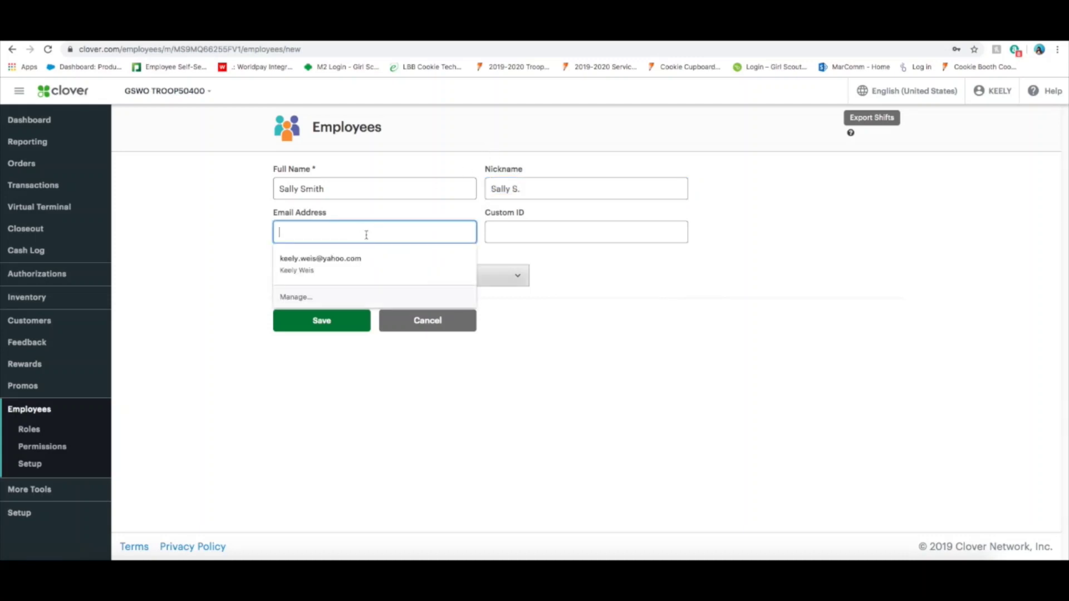
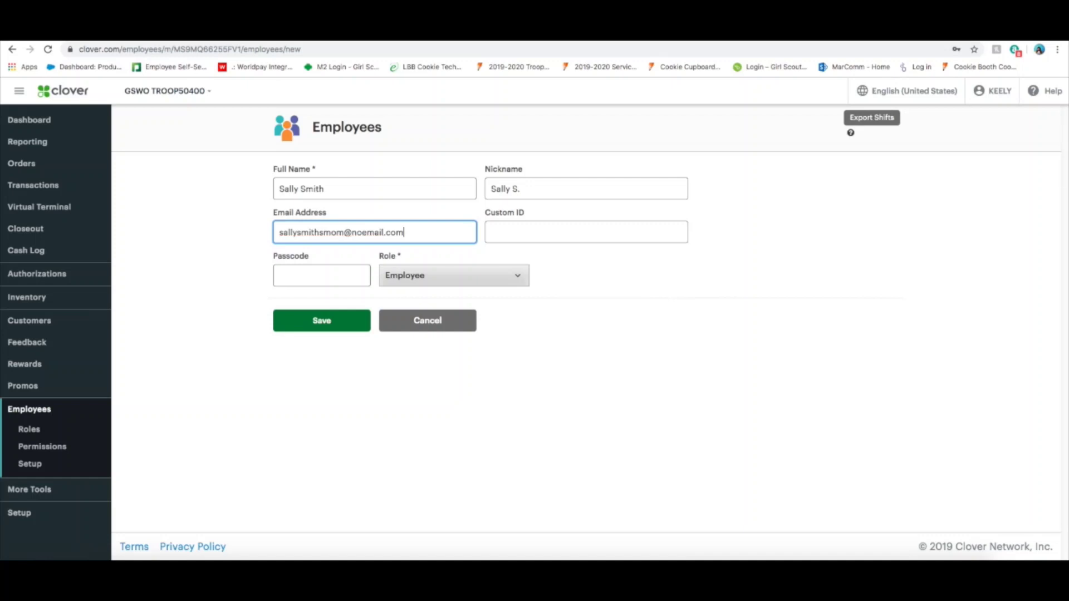
{"action": "left_click", "coordinate": [492, 232]}
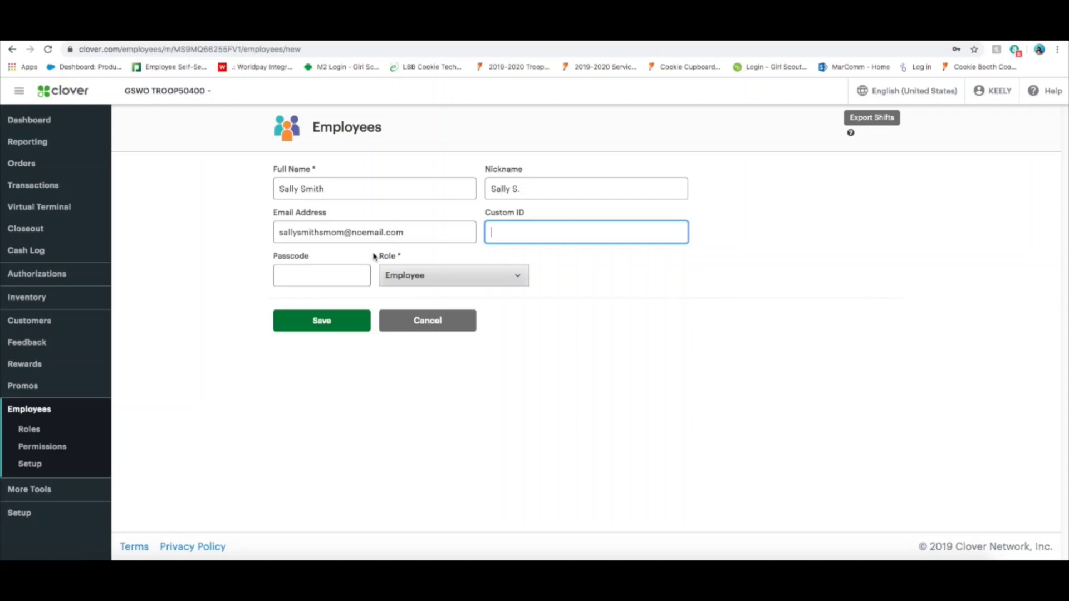
{"action": "left_click", "coordinate": [420, 284]}
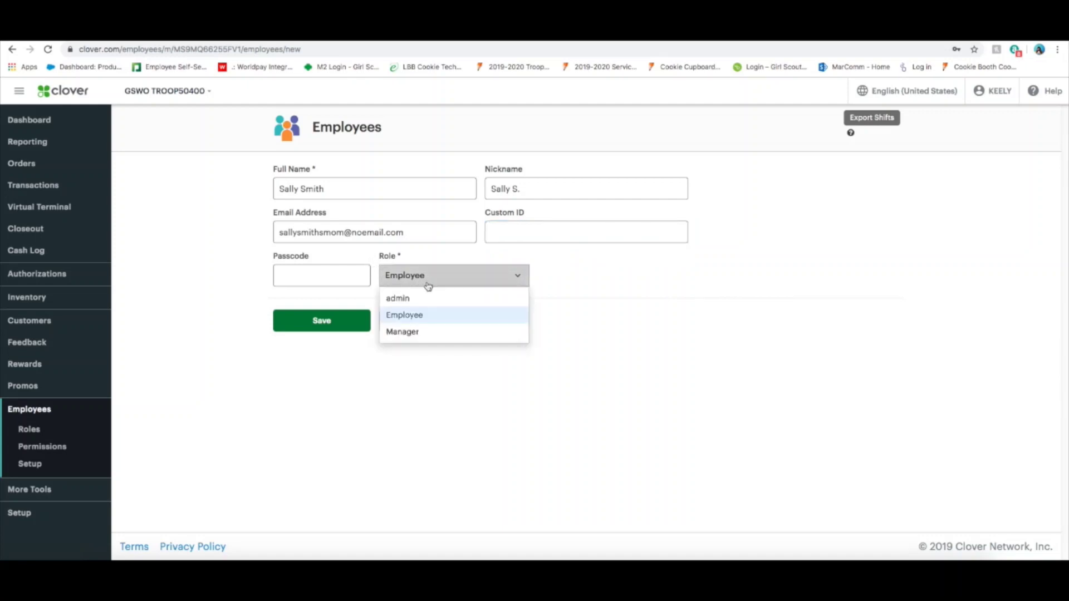
{"action": "left_click", "coordinate": [422, 334]}
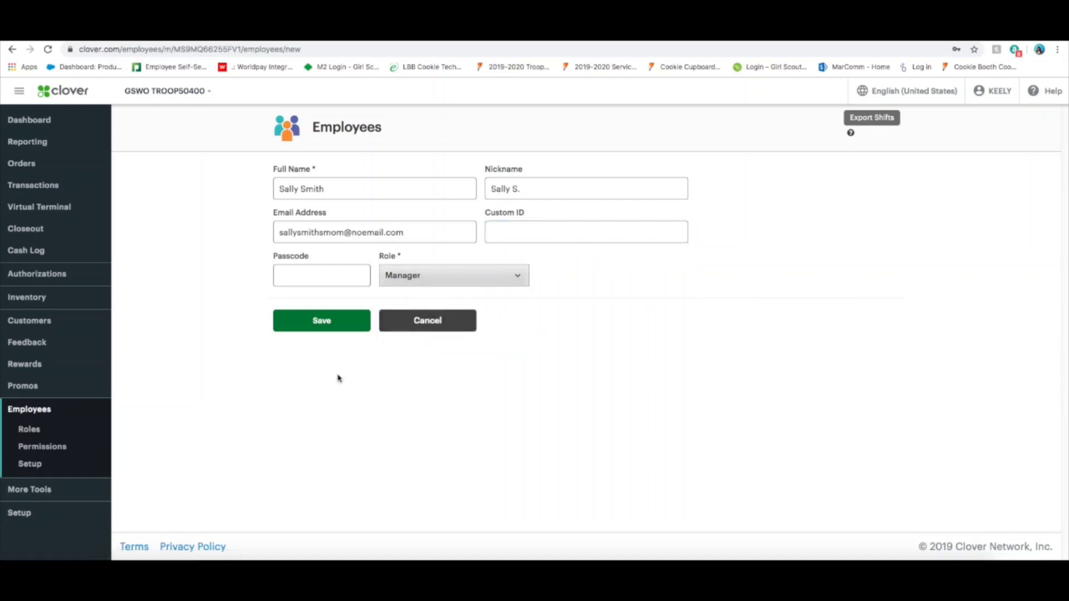